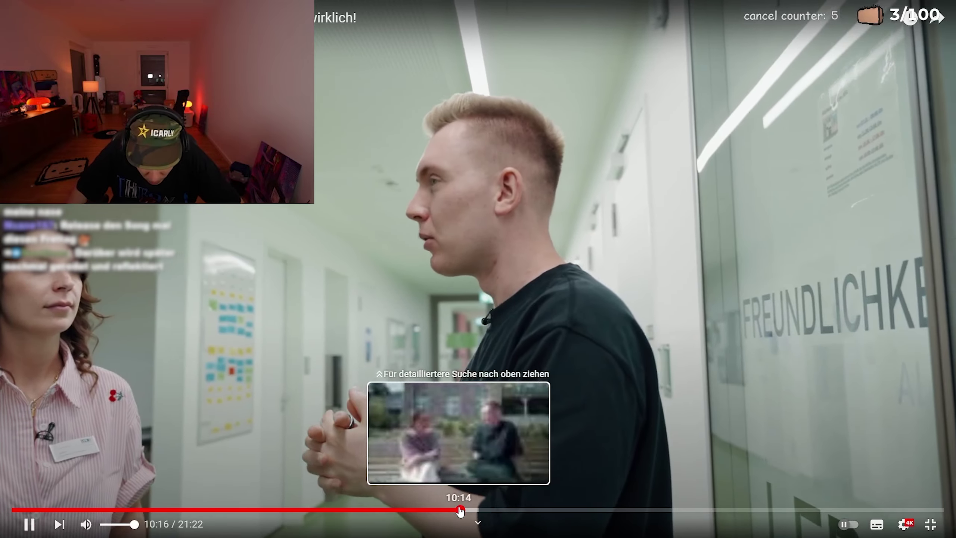
# Jump the video playback to about 10:14.
pyautogui.click(455, 510)
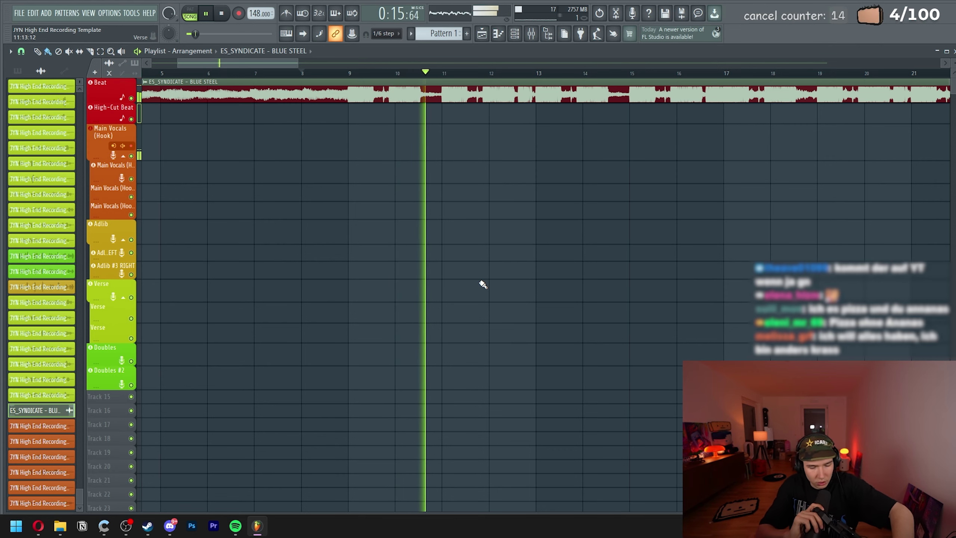
# Record two vocal takes over the beat on the Main Vocals (Hook) tracks, starting around bar 10, playing back the first in between.
pyautogui.press('r')
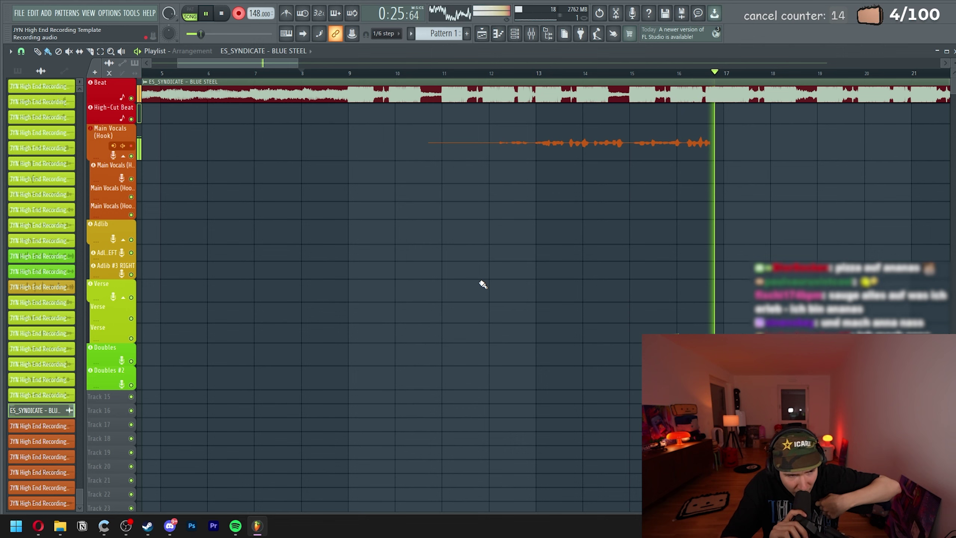
pyautogui.press('space')
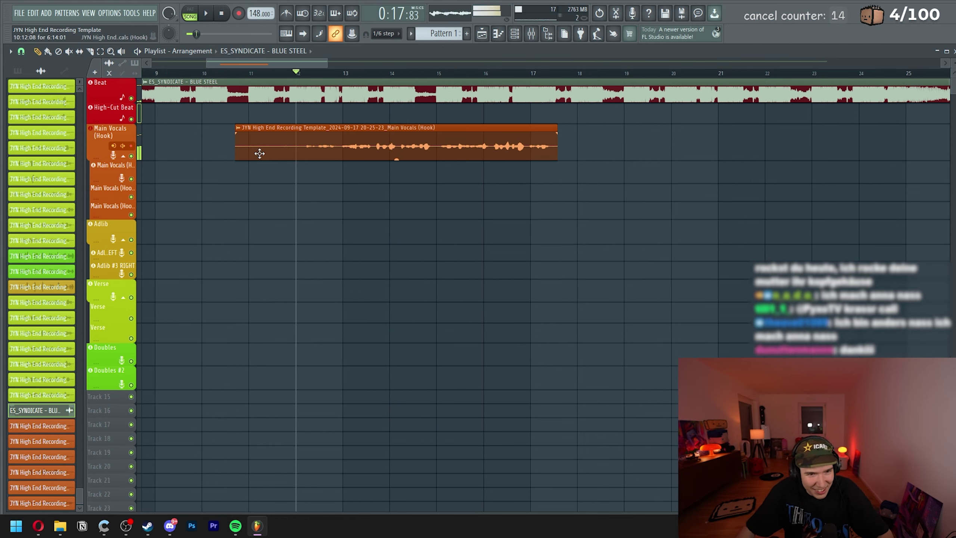
pyautogui.press('space')
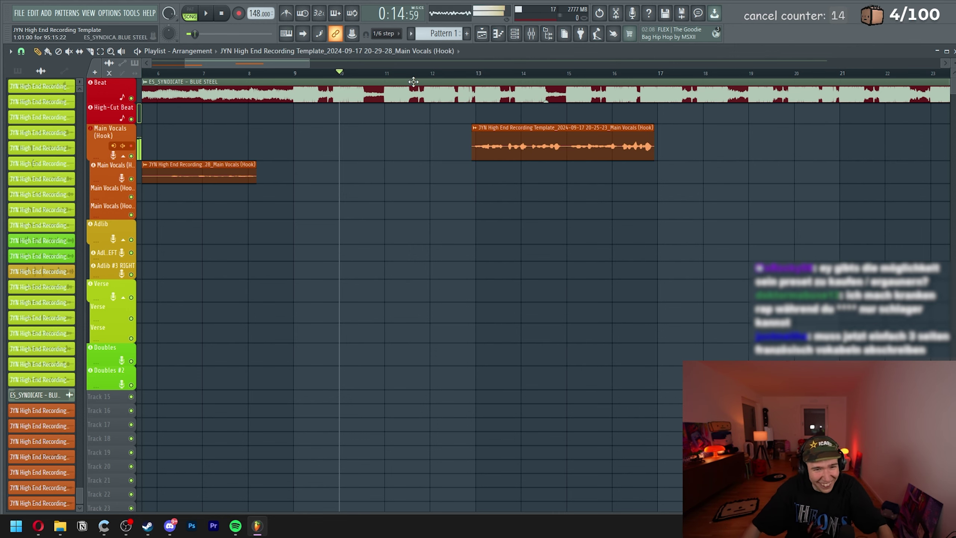
pyautogui.press('space')
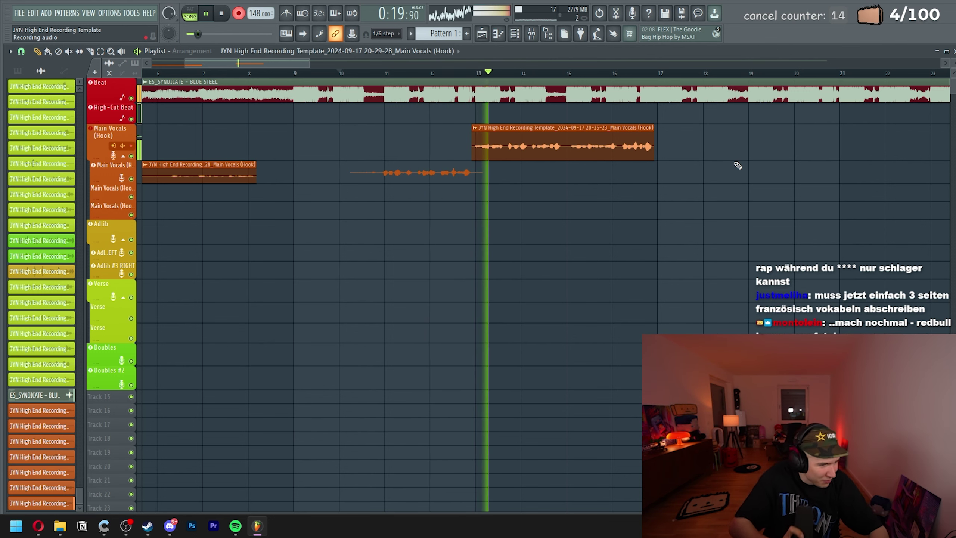
pyautogui.press('space')
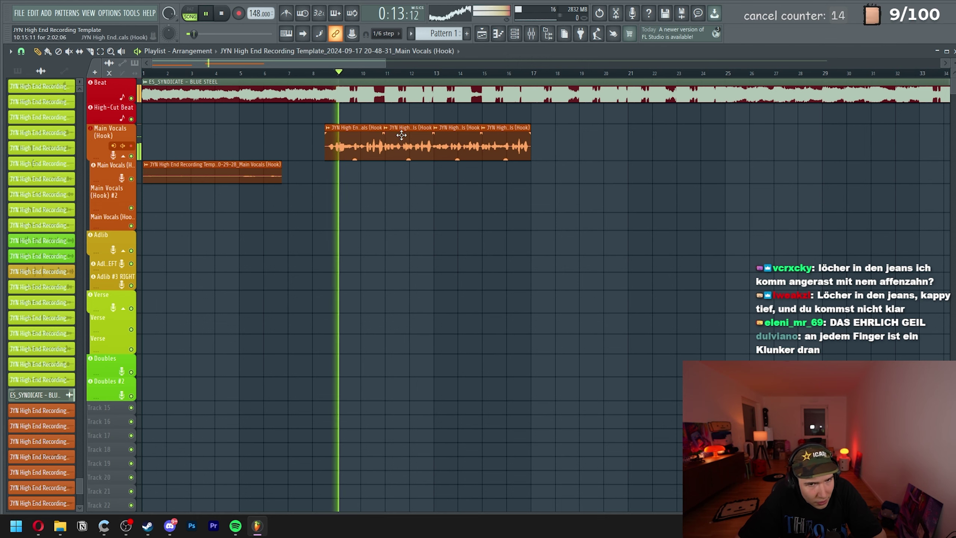
# Play the assembled Main Vocals (Hook) clips from bar 9 to check them against the beat.
pyautogui.click(337, 74)
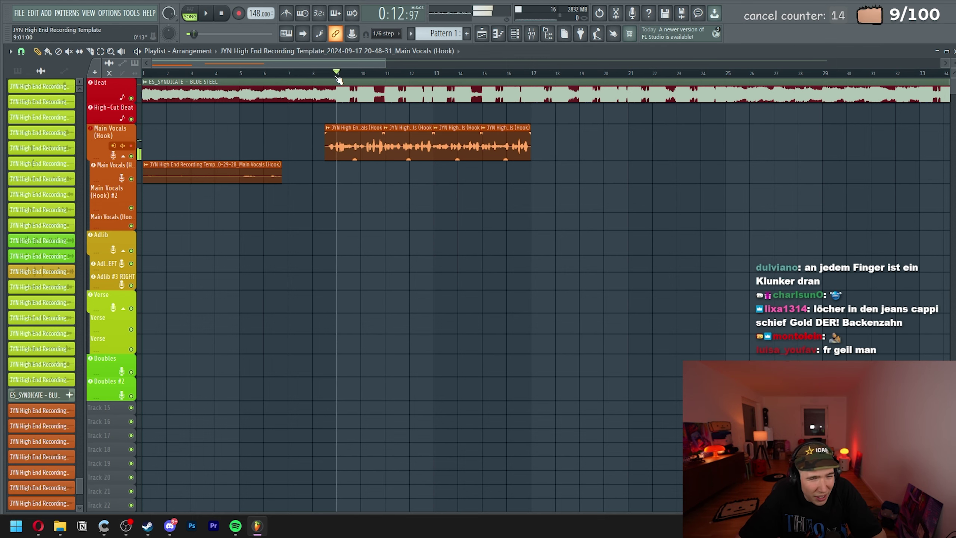
pyautogui.press('space')
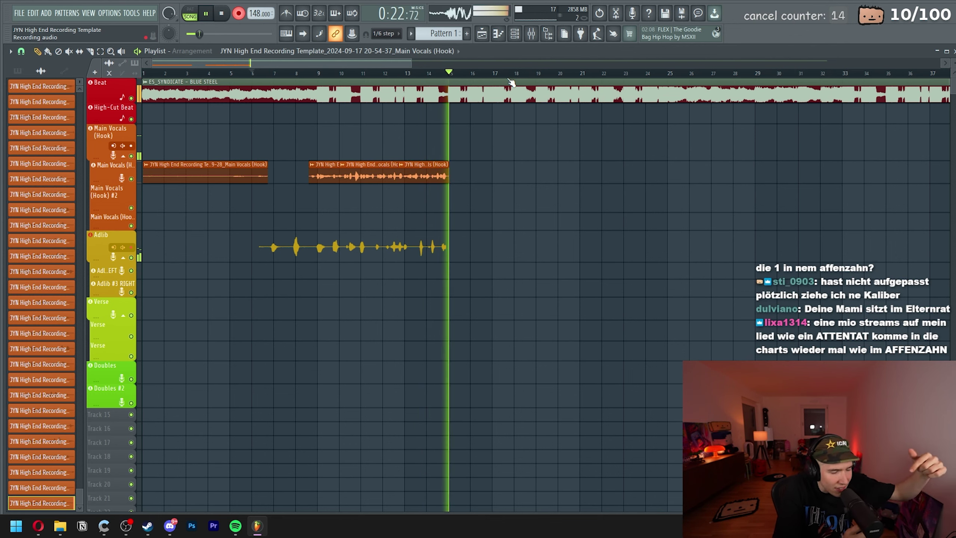
# Record an Adlib take across the hook and another take on the lane below Main Vocals (Hook).
pyautogui.press('space')
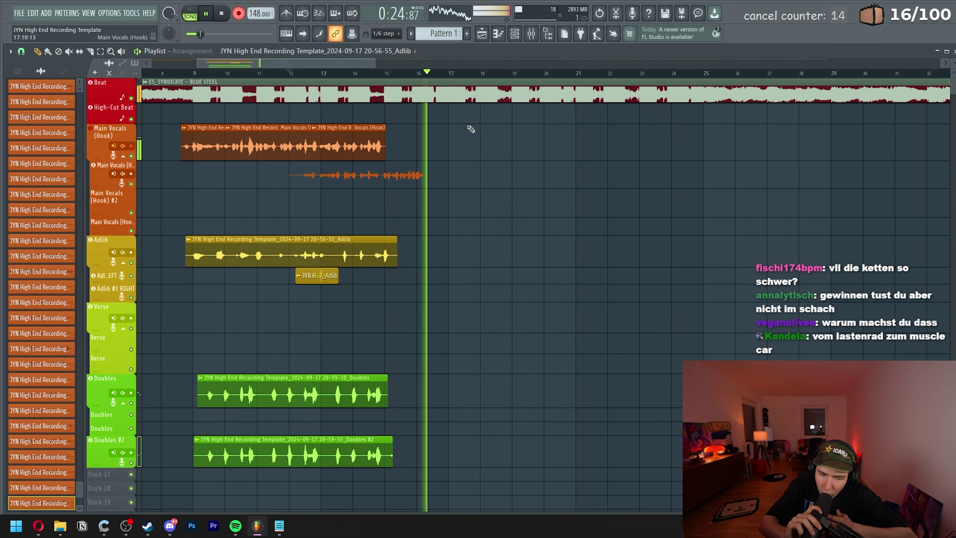
pyautogui.press('space')
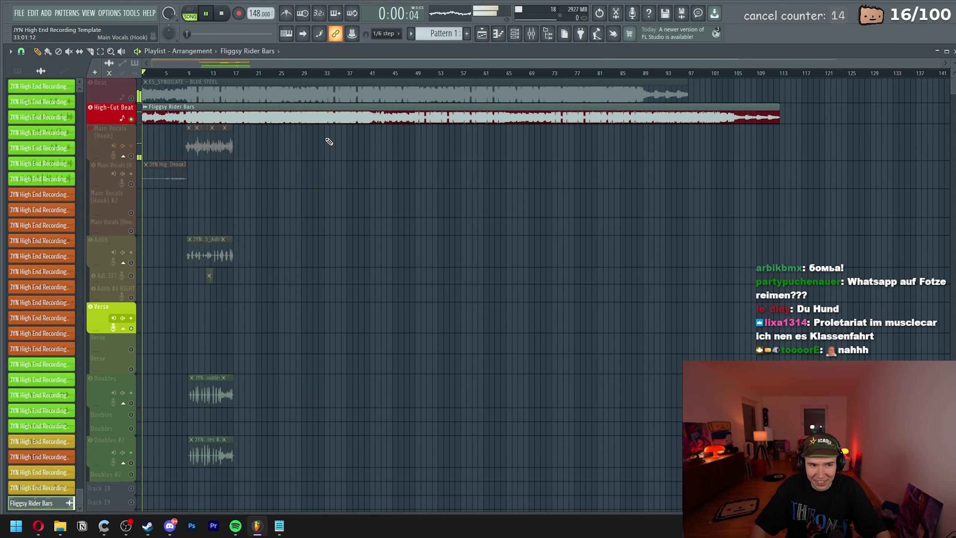
pyautogui.keyDown('ctrl'); pyautogui.scroll(3, 329, 141); pyautogui.keyUp('ctrl')
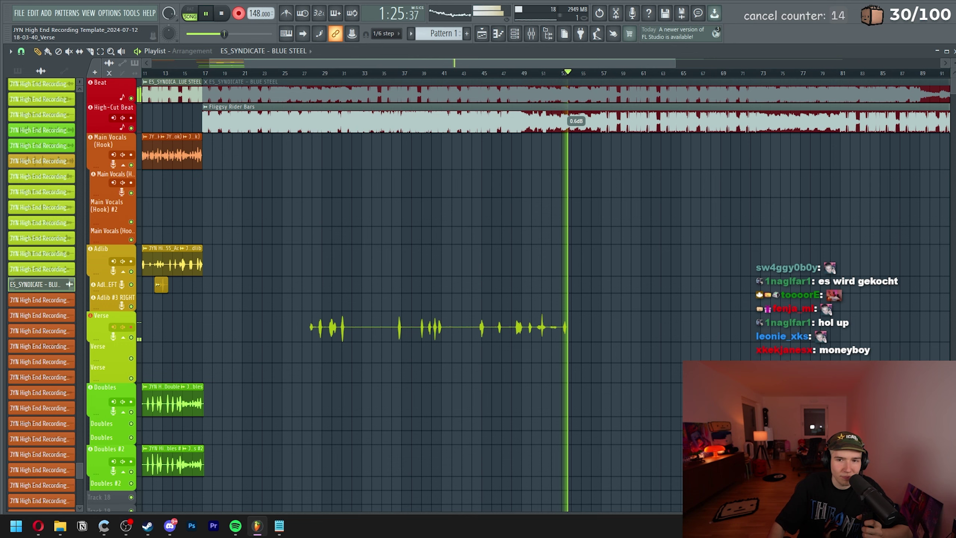
pyautogui.hscroll(2, 461, 179)
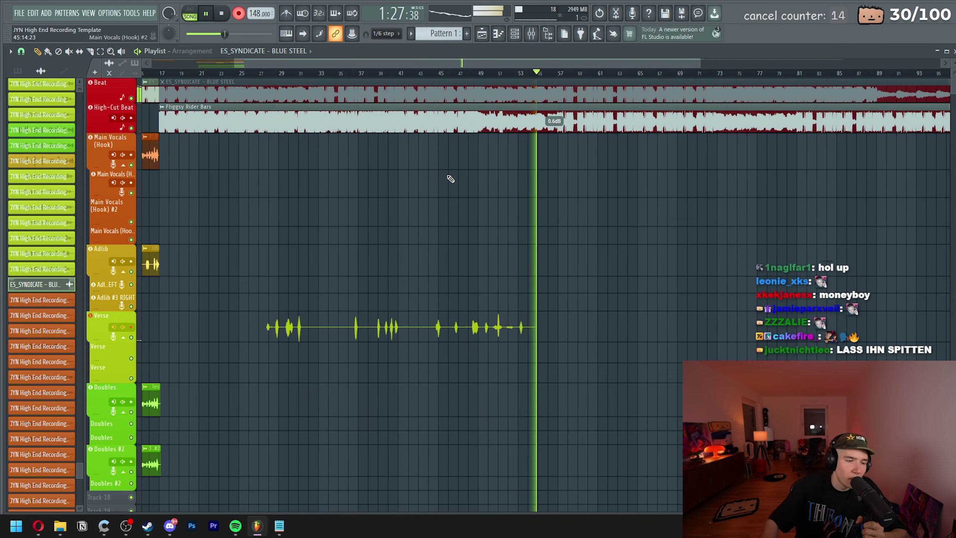
pyautogui.hscroll(3, 484, 188)
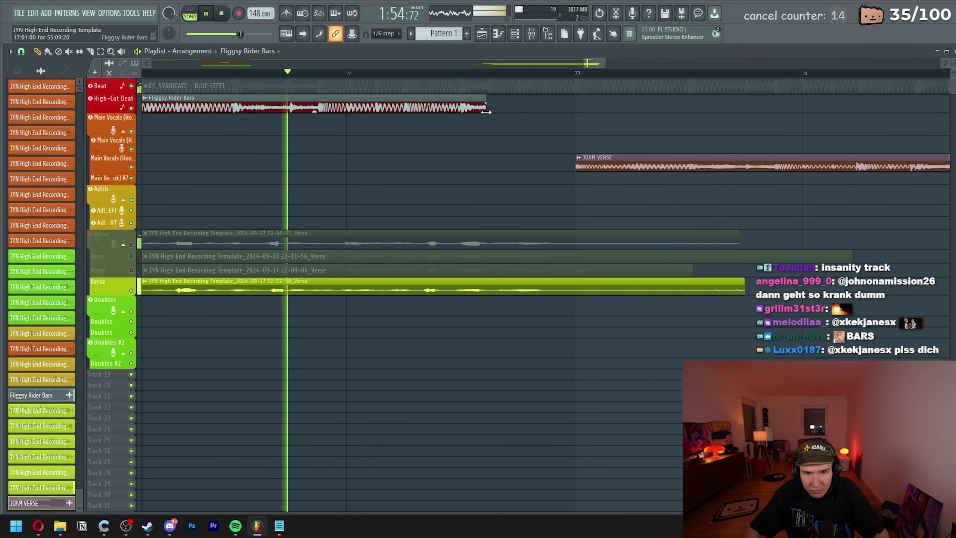
# Extend the end of the Fliggsy Rider Bars clip slightly toward bar 73 and play the transition into the JOAM VERSE clip.
pyautogui.moveTo(487, 111); pyautogui.dragTo(497, 111)
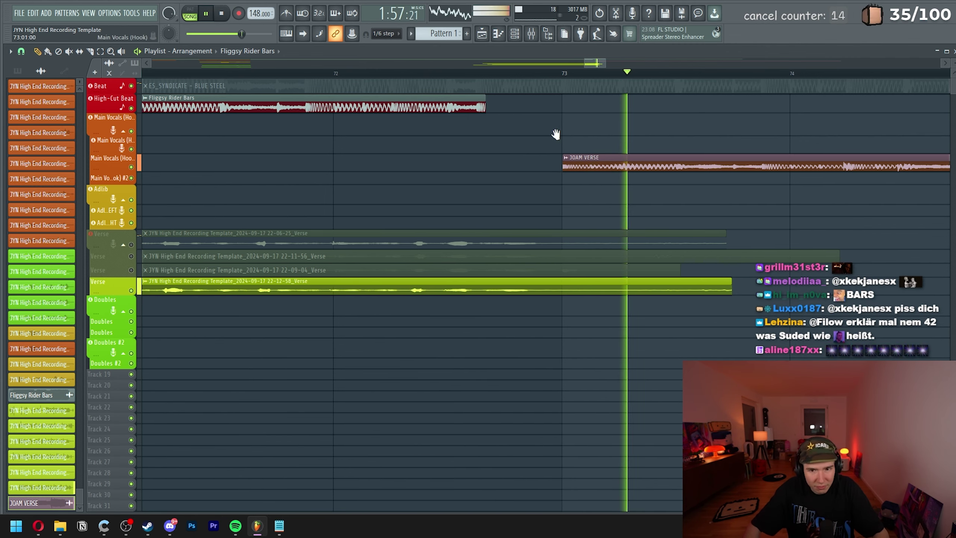
pyautogui.click(559, 74)
pyautogui.scroll(3, 560, 170)
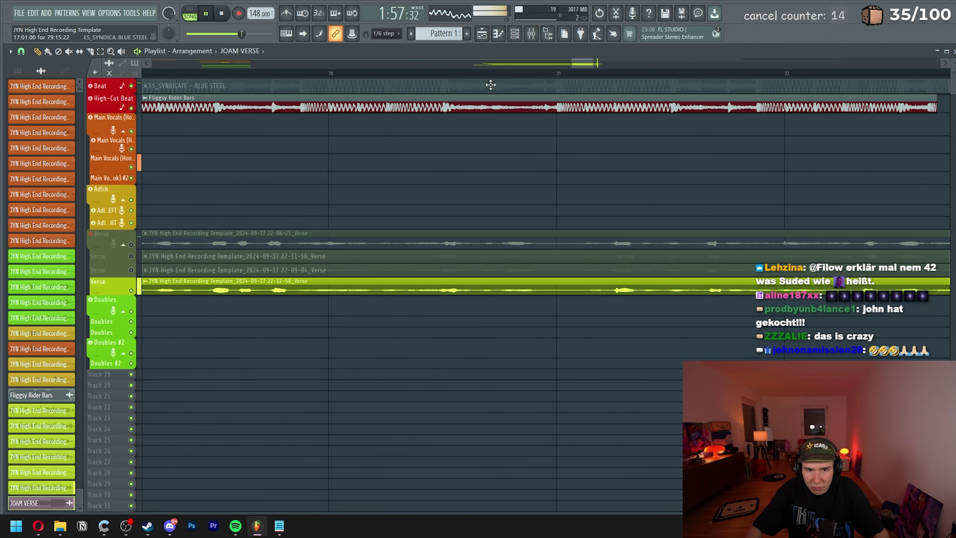
pyautogui.scroll(-5, 488, 79)
pyautogui.click(463, 74)
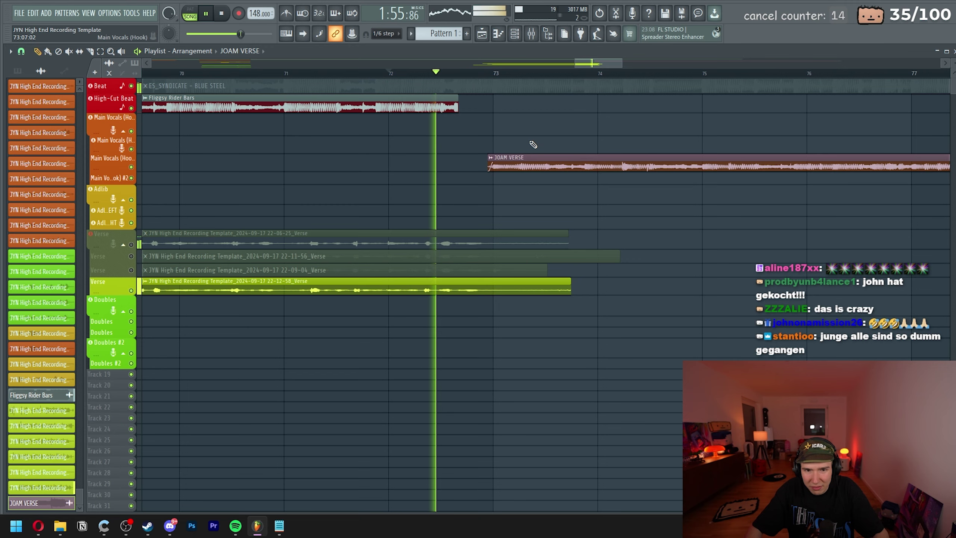
pyautogui.press('space')
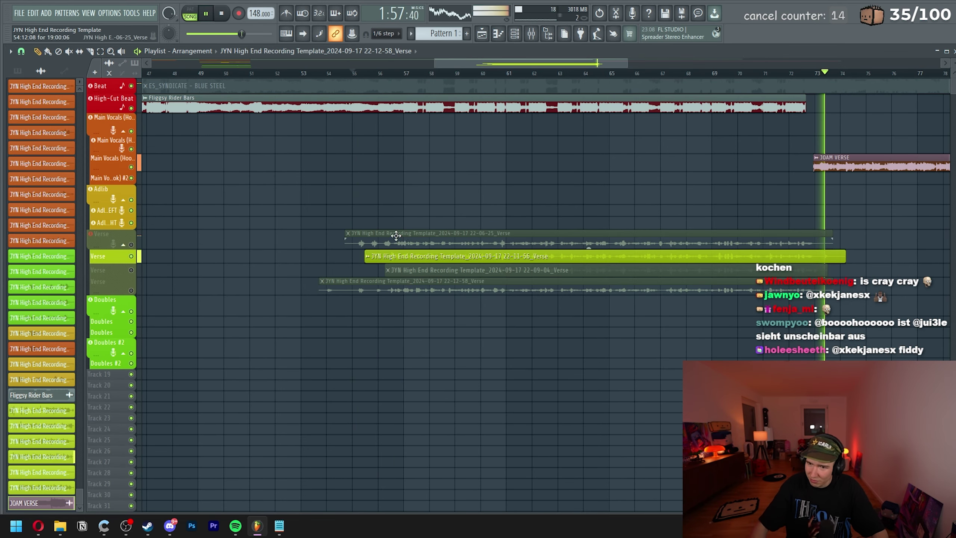
# Listen through the JOAM VERSE section after bar 73, adjusting the system volume to 90.
pyautogui.hscroll(5, 396, 236)
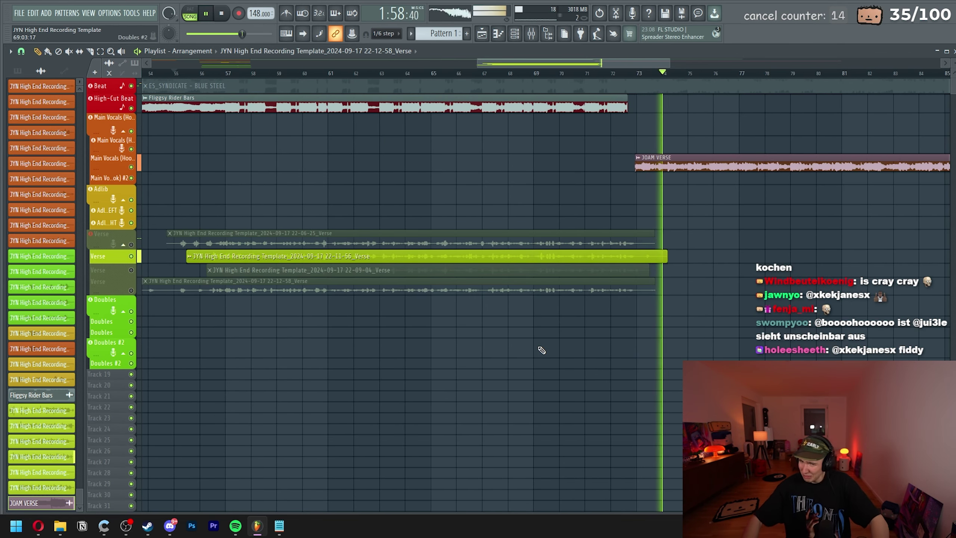
pyautogui.press('XF86AudioLowerVolume')
pyautogui.hscroll(3, 579, 331)
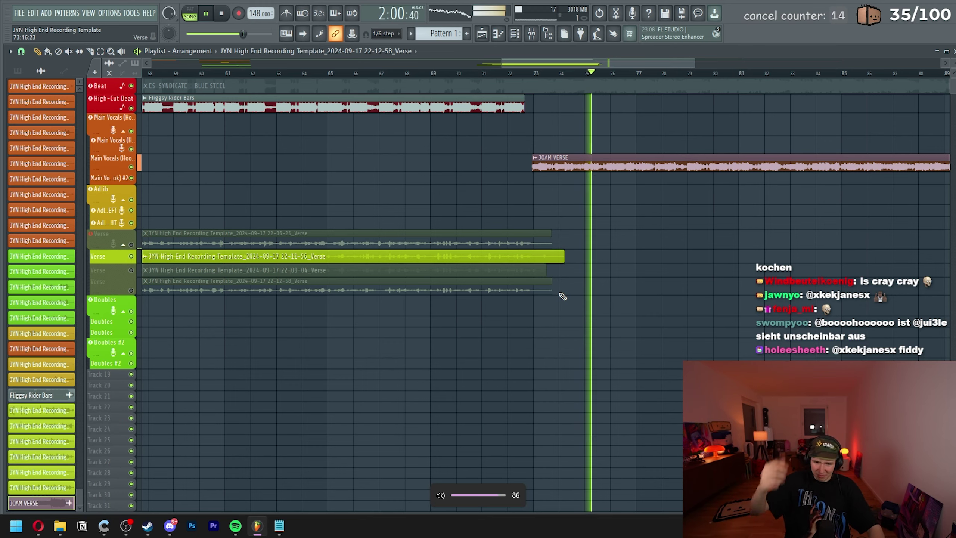
pyautogui.scroll(1, 574, 322)
pyautogui.scroll(-3, 578, 333)
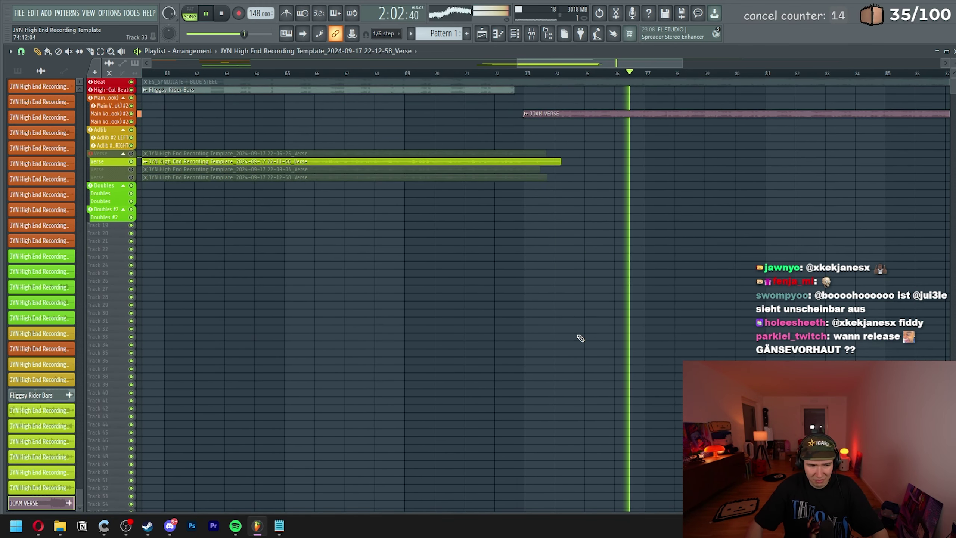
pyautogui.press('XF86AudioLowerVolume')
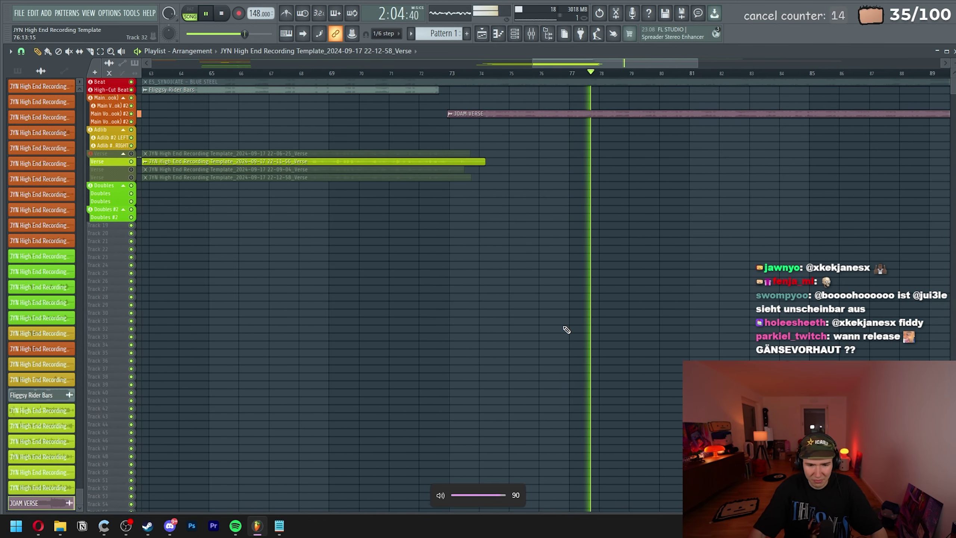
pyautogui.scroll(-1, 552, 328)
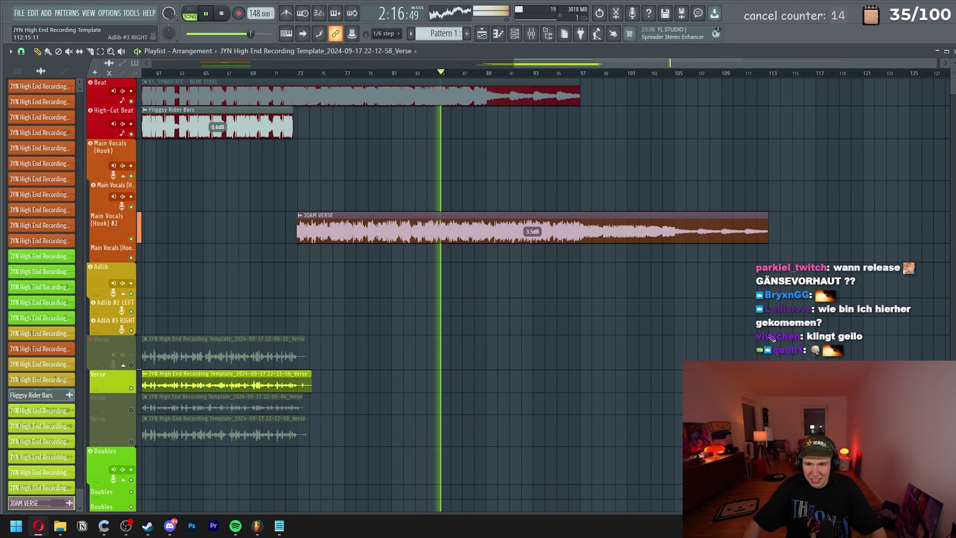
pyautogui.scroll(-3, 464, 335)
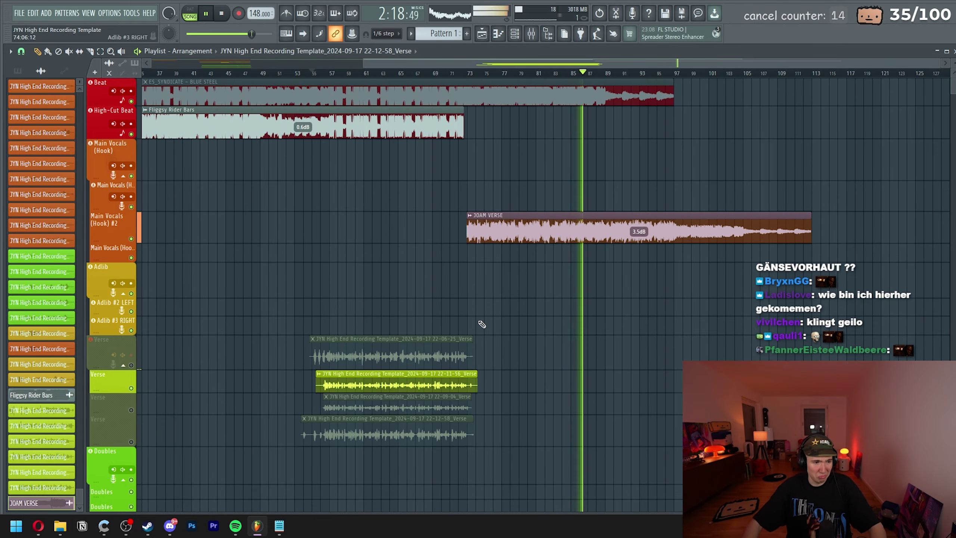
pyautogui.scroll(-2, 481, 325)
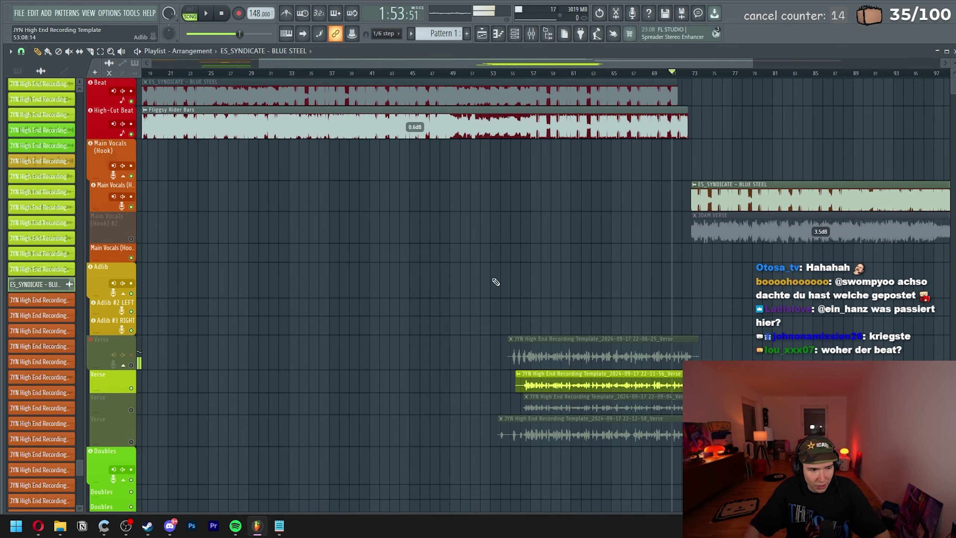
# Play the arrangement with the added vocal stems and raise the system volume to 92.
pyautogui.press('space')
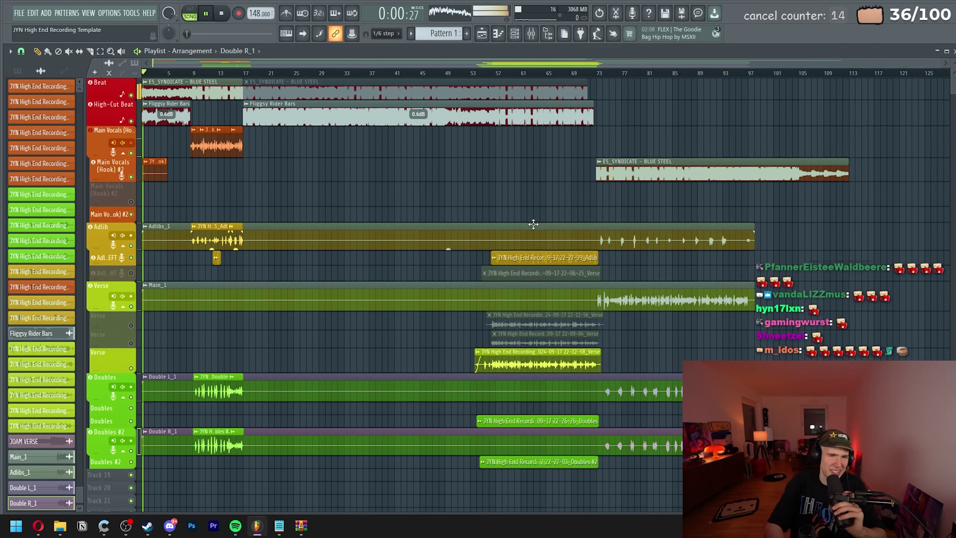
pyautogui.press('XF86AudioRaiseVolume')
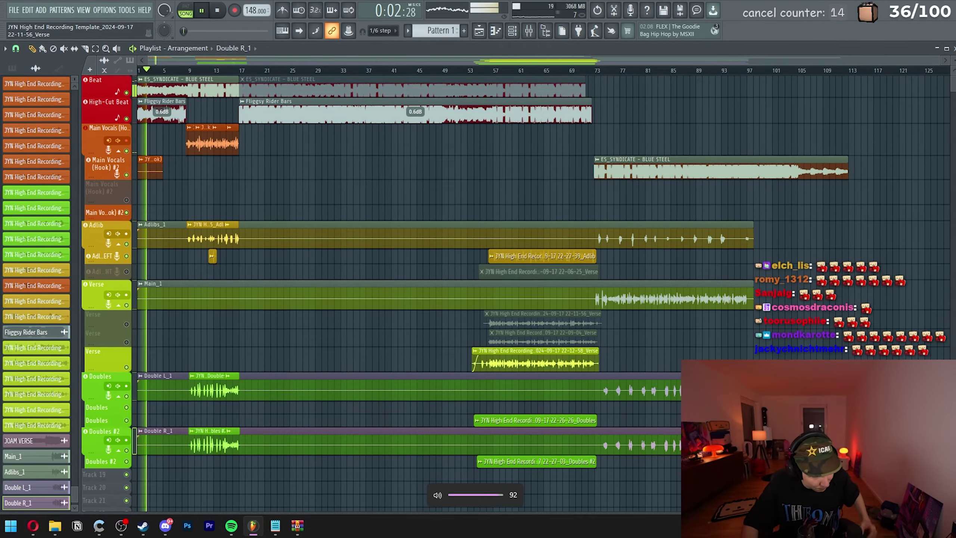